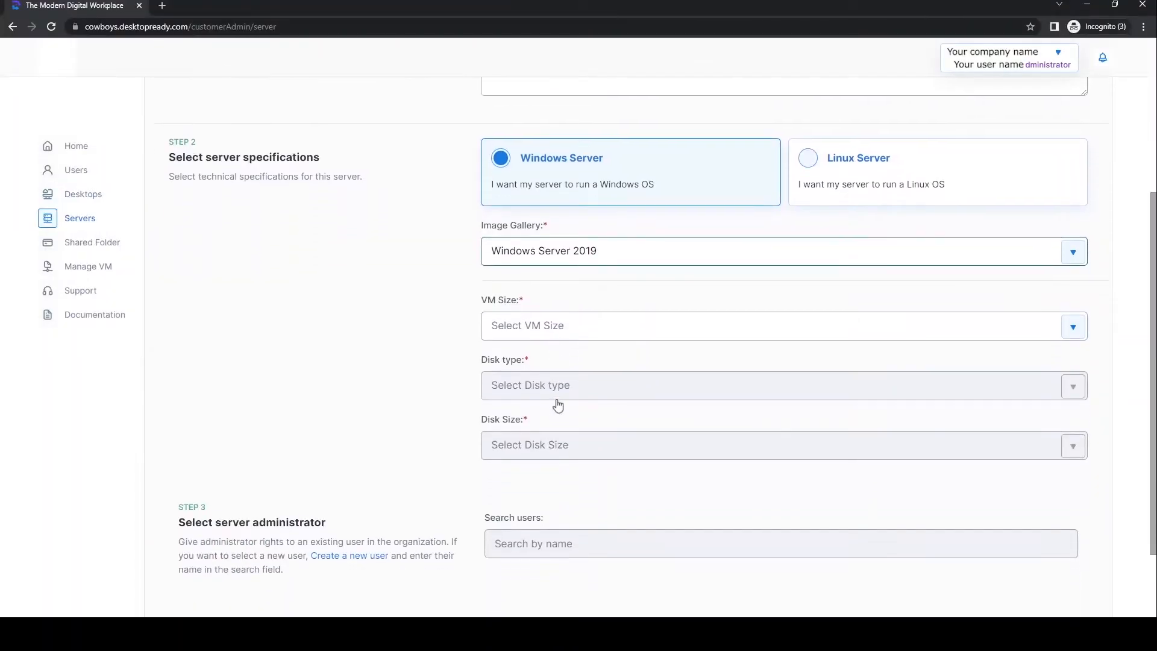
# Step: Look over the portal's server request, shared folder, virtual machine and desktop model pages
pyautogui.click(551, 314)
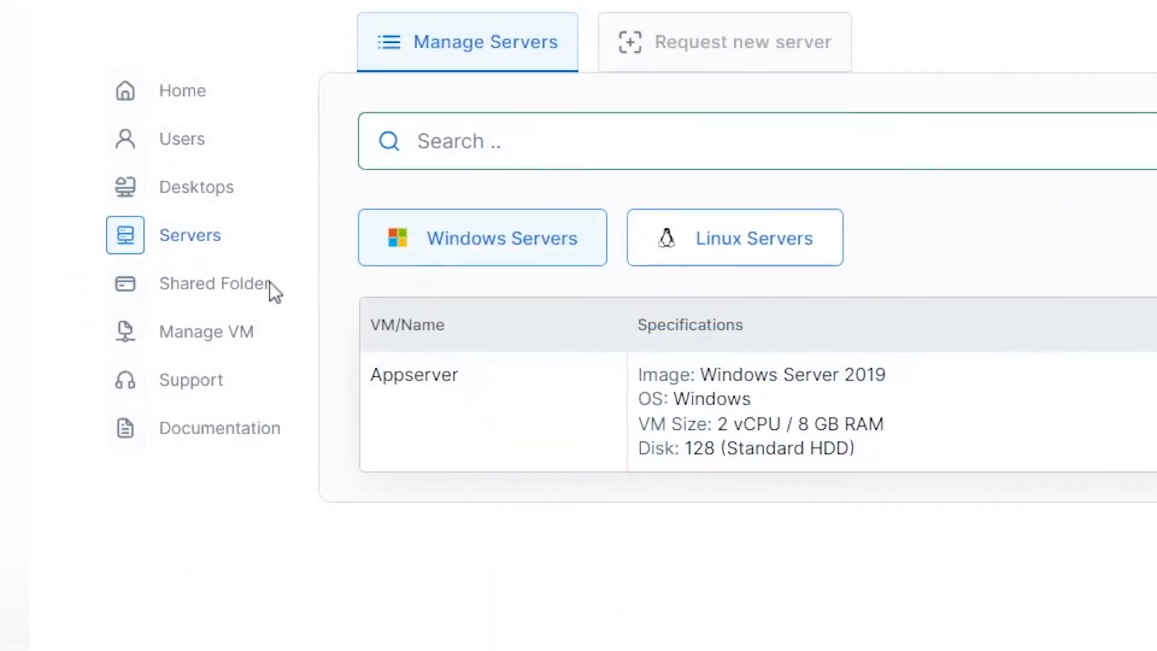
pyautogui.click(118, 247)
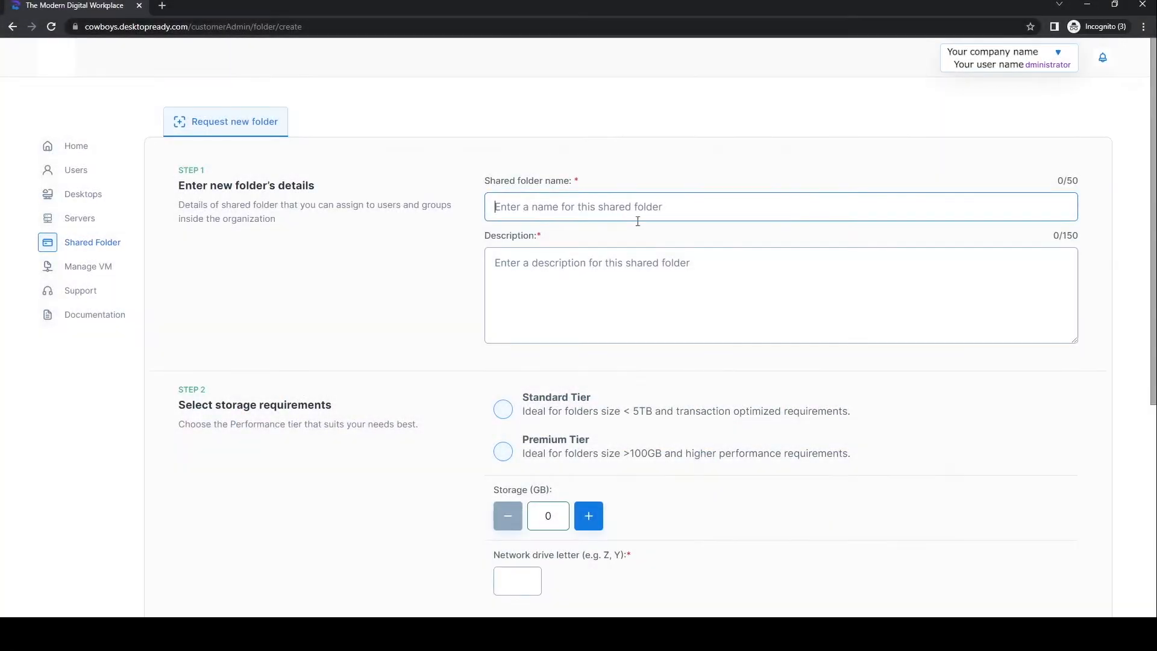
pyautogui.scroll(-3, 623, 318)
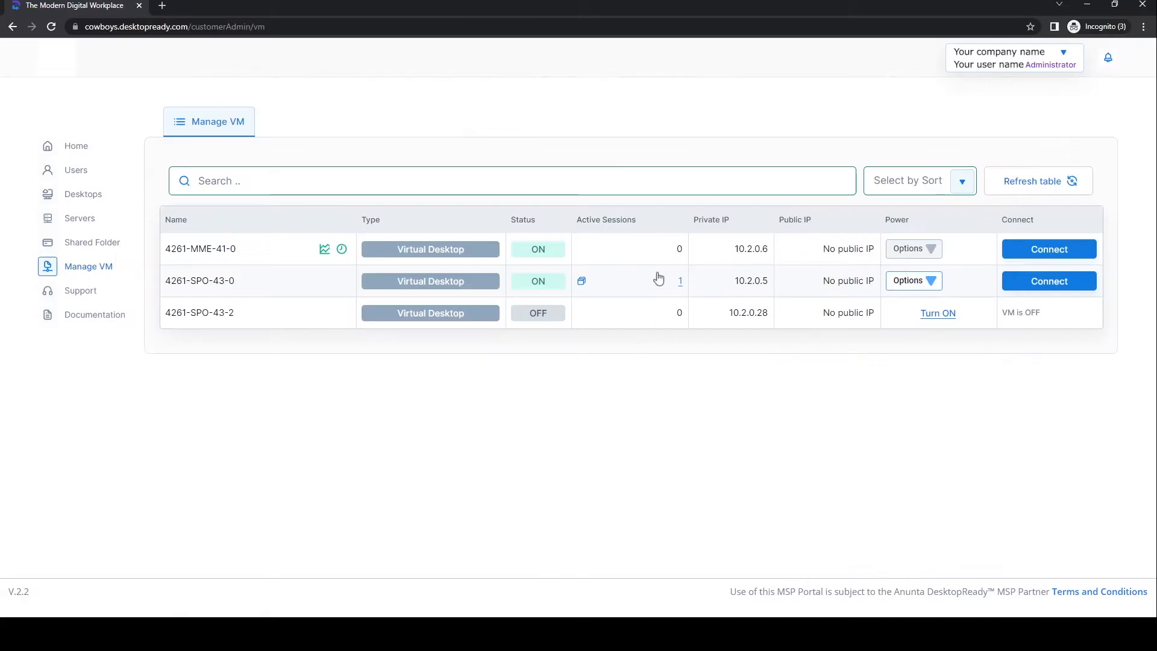
pyautogui.click(582, 282)
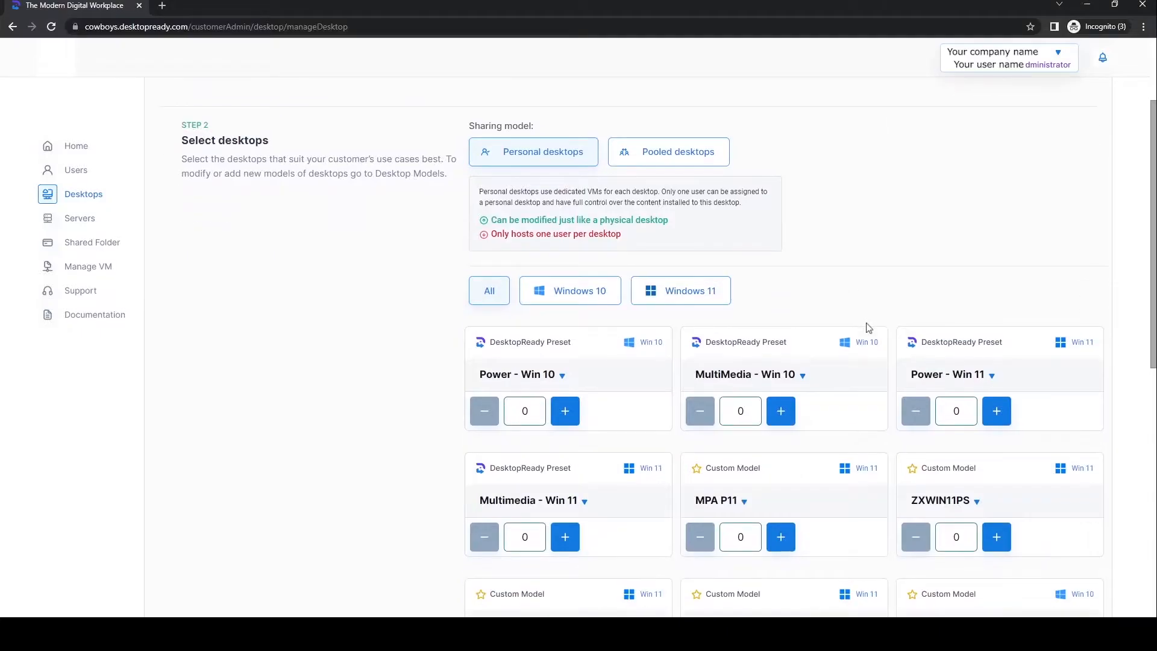
pyautogui.scroll(-5, 865, 327)
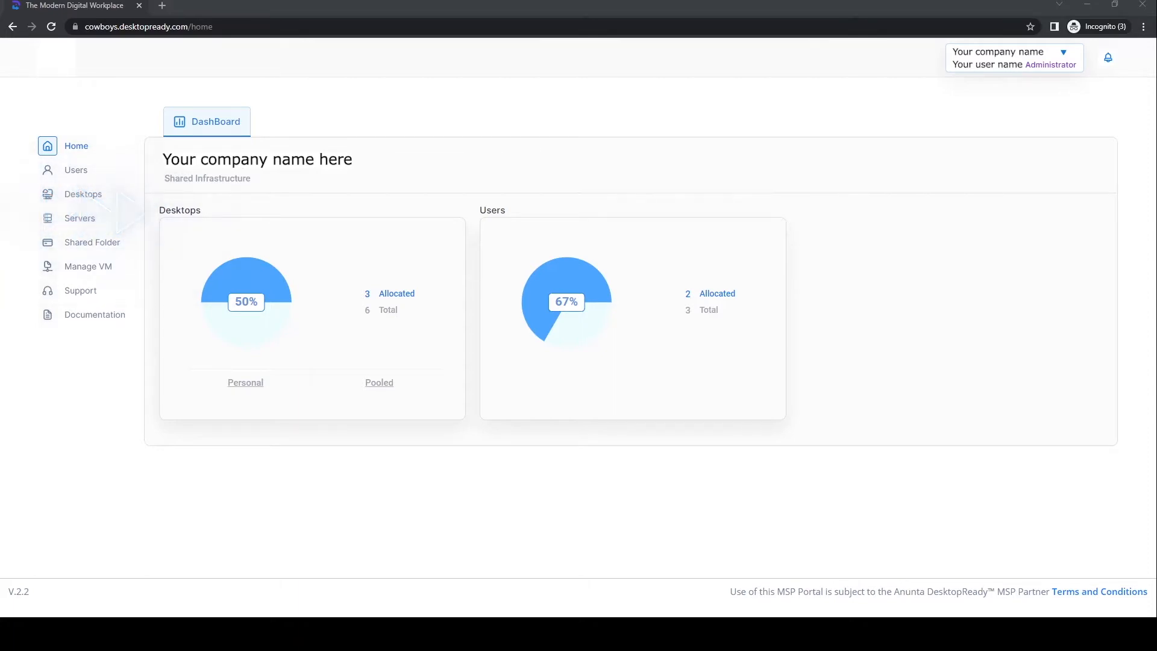
# Step: Review the allocation breakdown of personal and pooled desktops on the dashboard
pyautogui.click(246, 383)
pyautogui.scroll(-1, 293, 515)
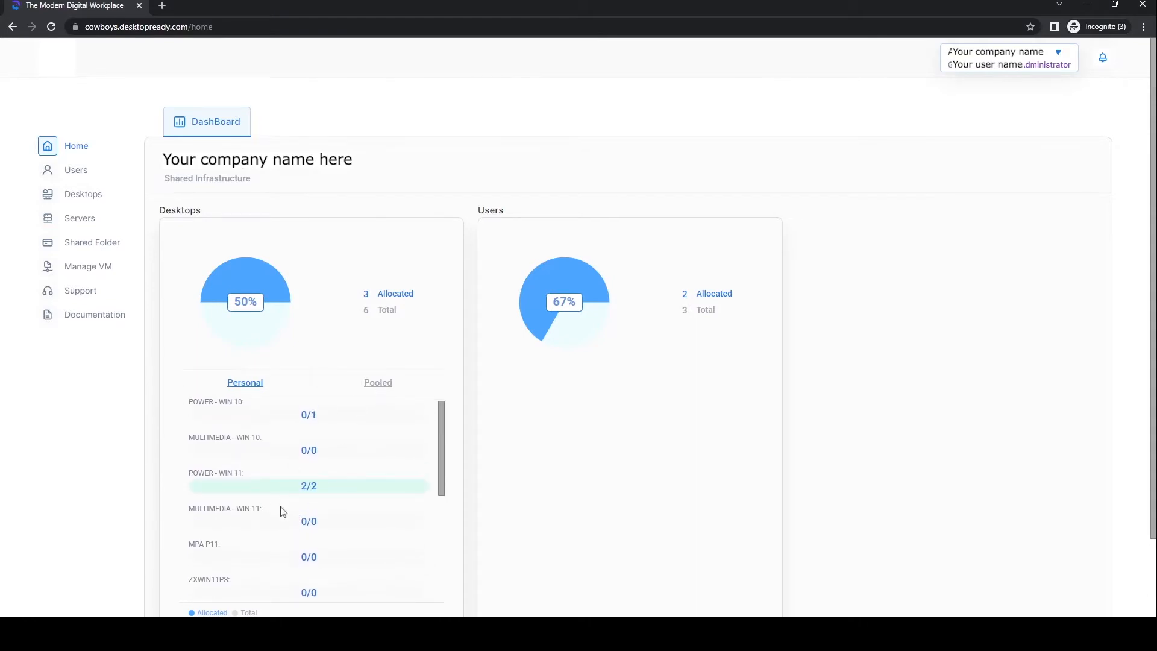
pyautogui.scroll(-2, 280, 509)
pyautogui.scroll(3, 281, 509)
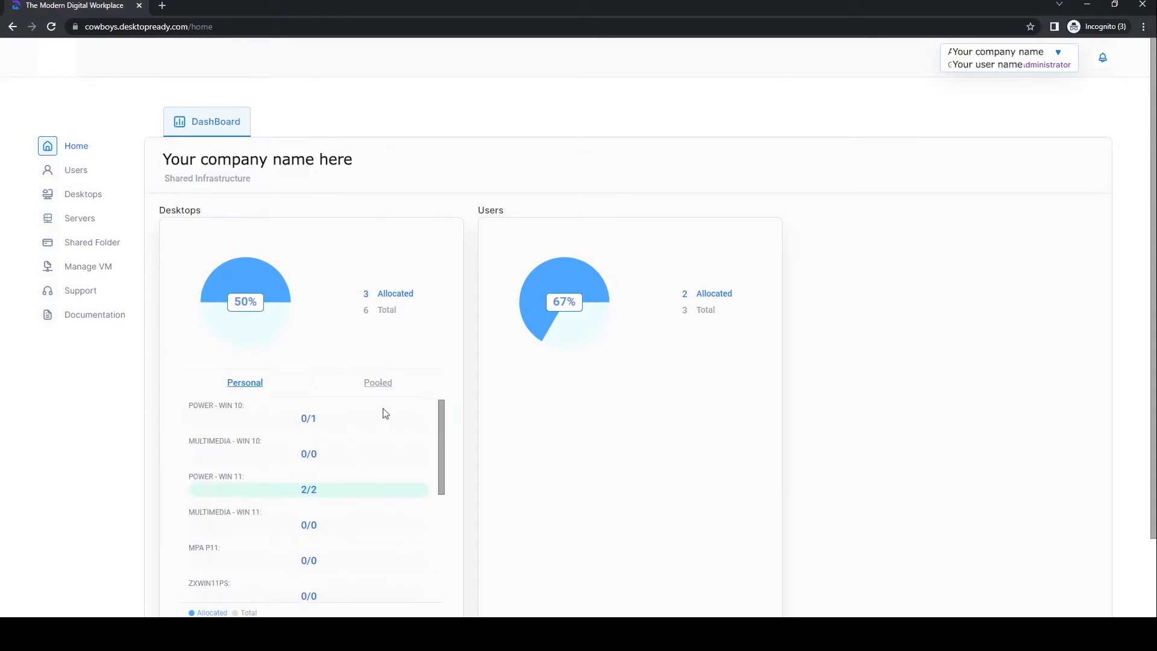
pyautogui.click(385, 385)
pyautogui.scroll(1, 310, 512)
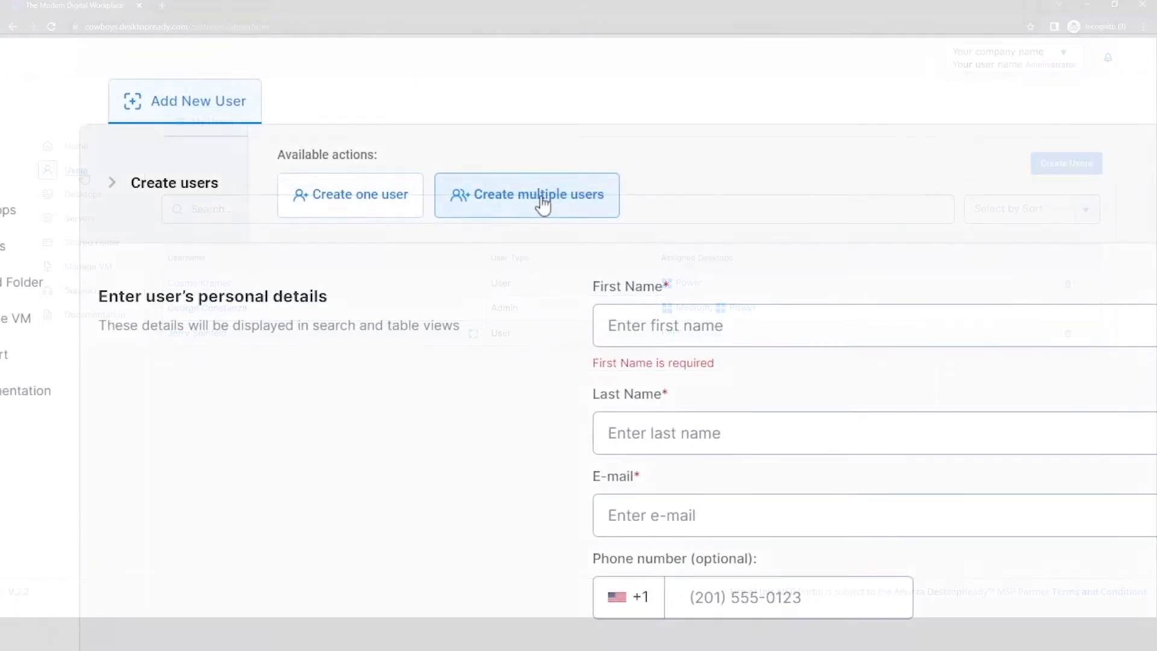
# Step: Open the user creation form and switch it from one user to multiple users
pyautogui.scroll(-1, 511, 585)
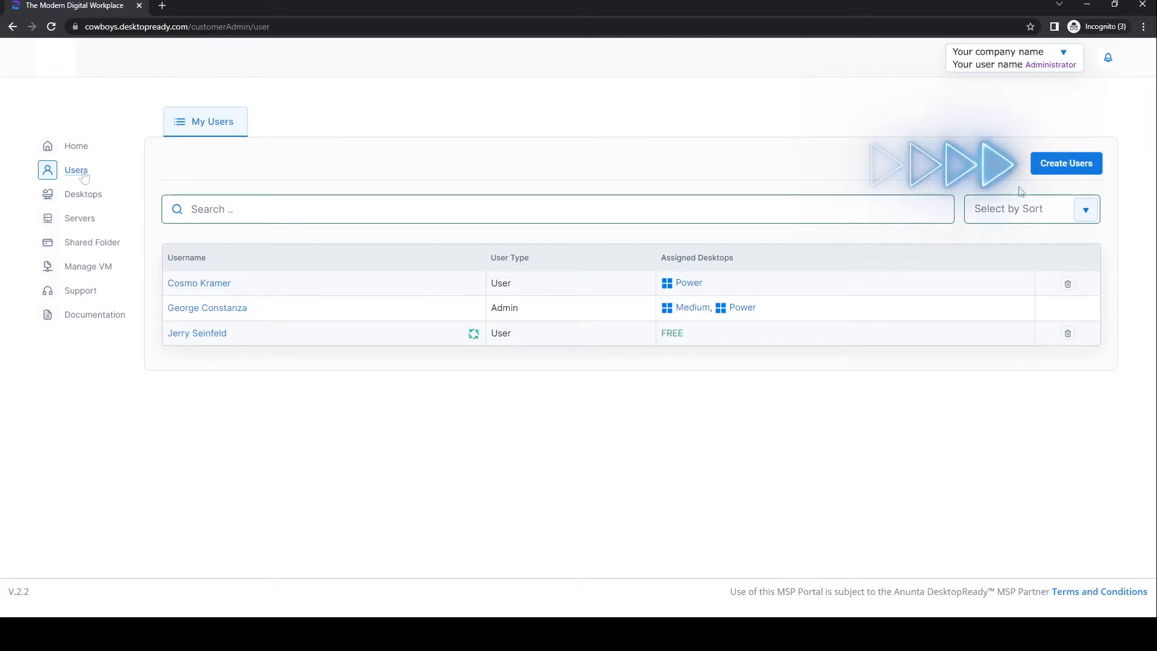
pyautogui.click(1056, 167)
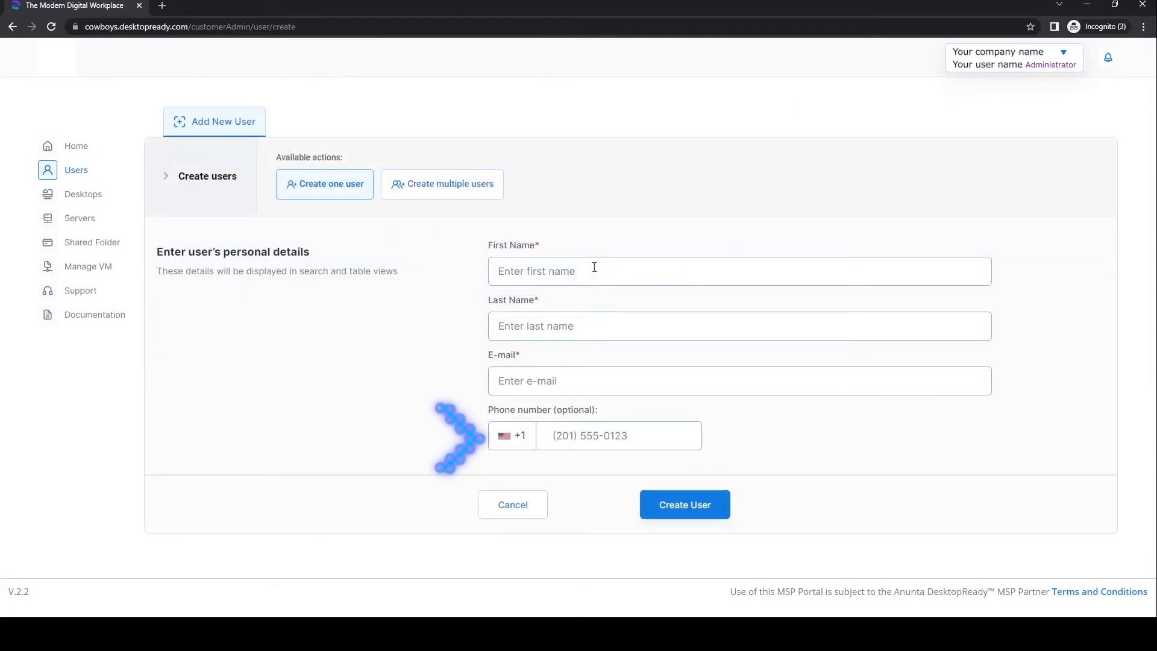
pyautogui.click(594, 267)
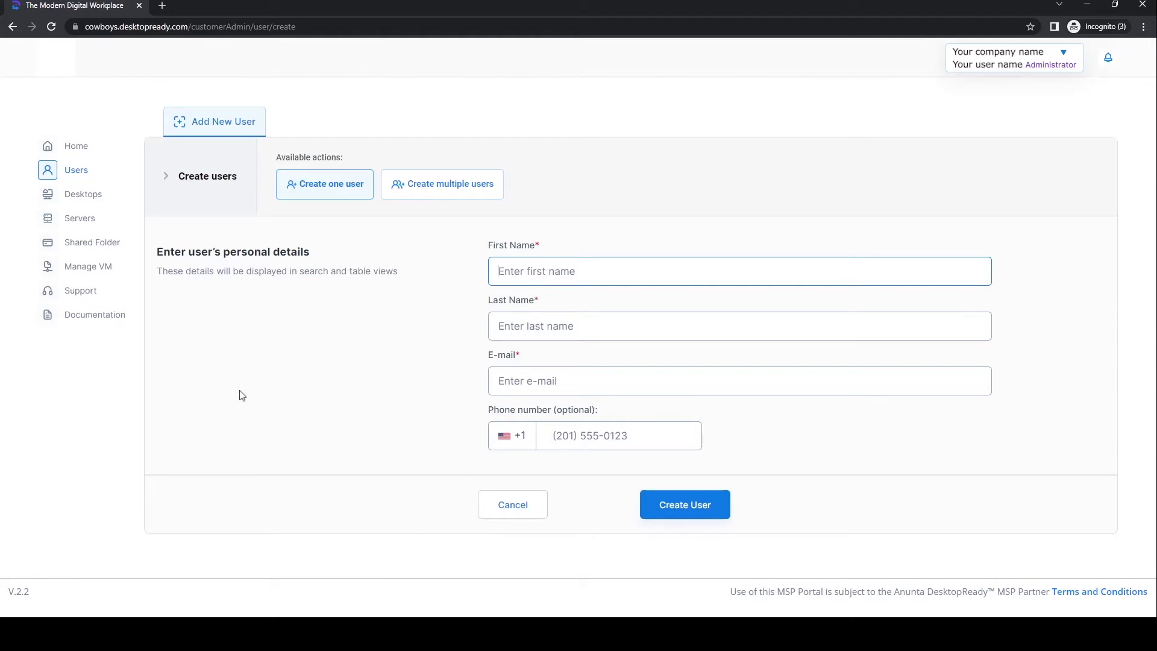
pyautogui.click(449, 187)
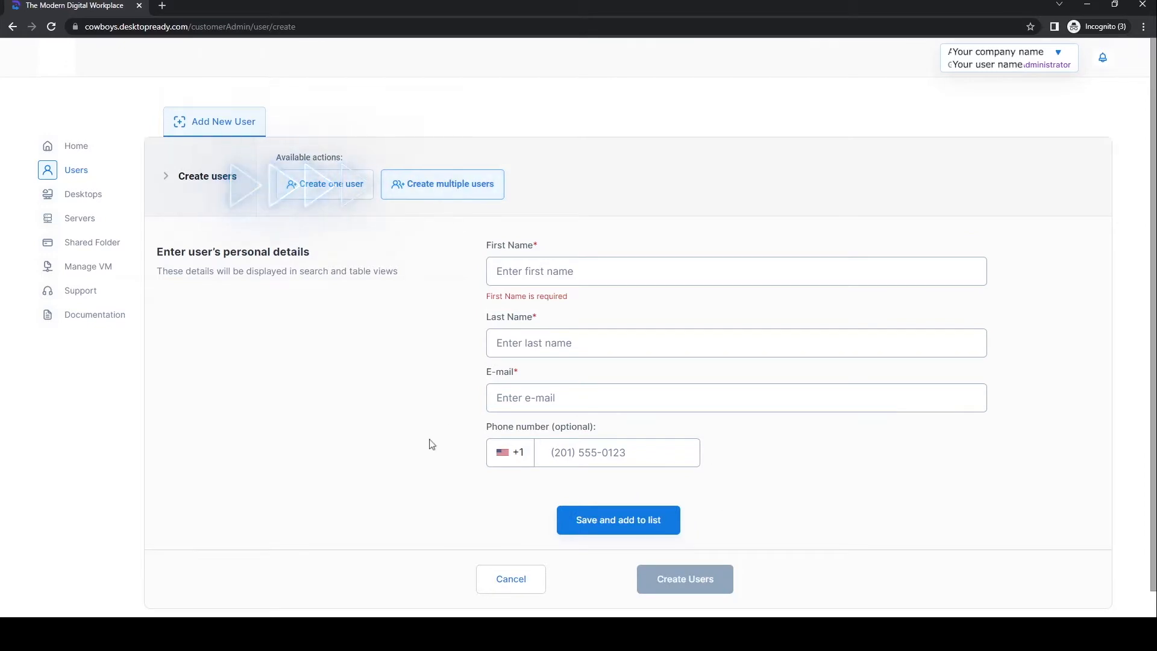
pyautogui.scroll(-1, 430, 444)
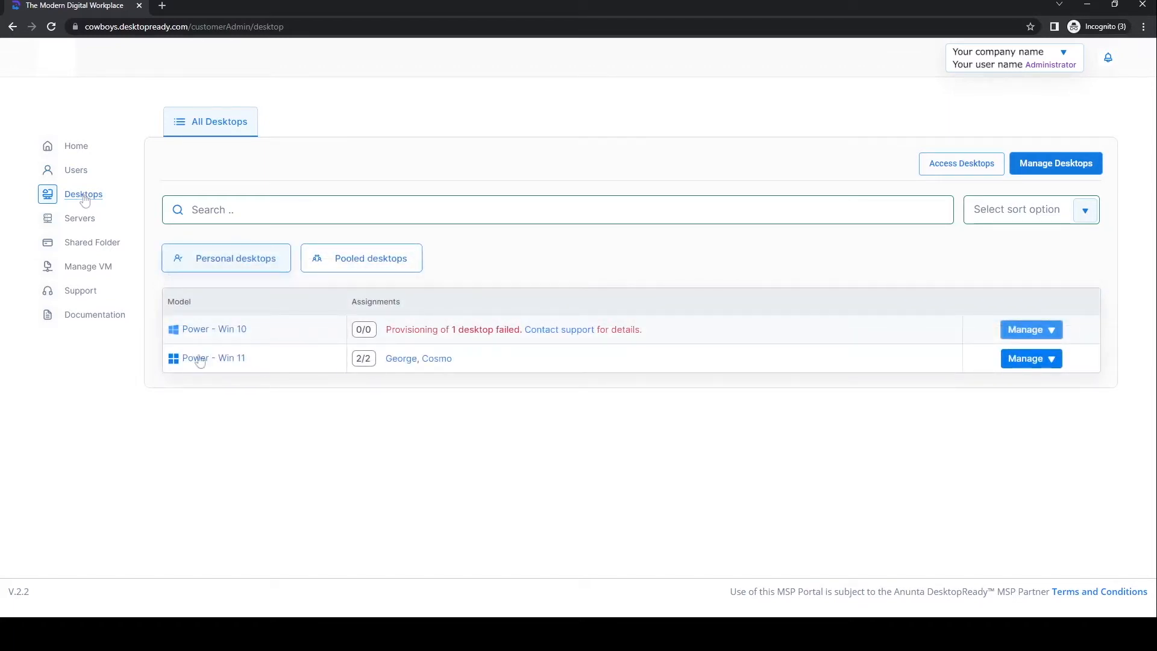
# Step: Open the desktops and their user assignments for the personal Power - Win 11 model
pyautogui.click(1061, 361)
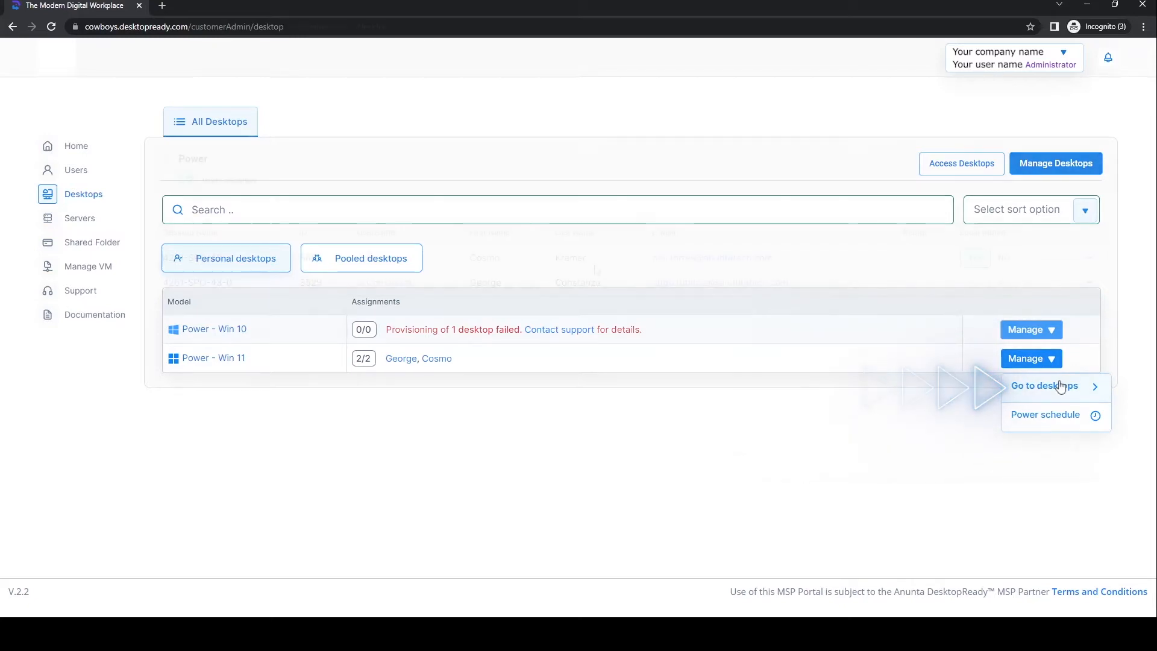
pyautogui.click(1061, 386)
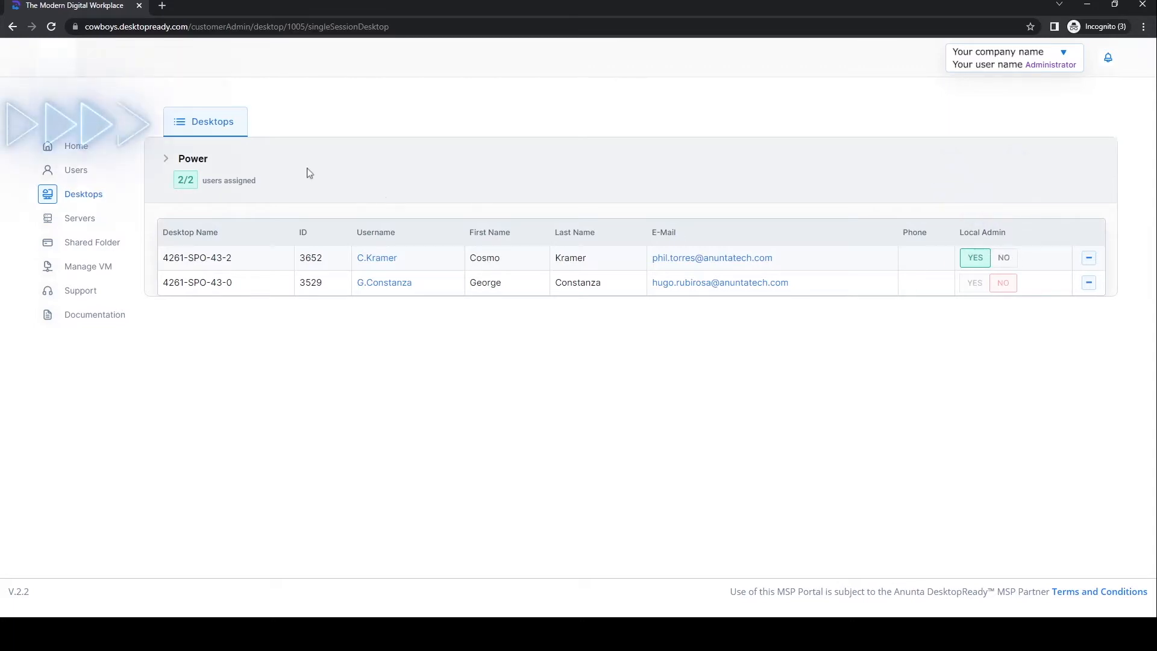
# Step: Return to all desktops and show the management options of the pooled Medium - Win 11 model
pyautogui.click(13, 27)
pyautogui.click(389, 264)
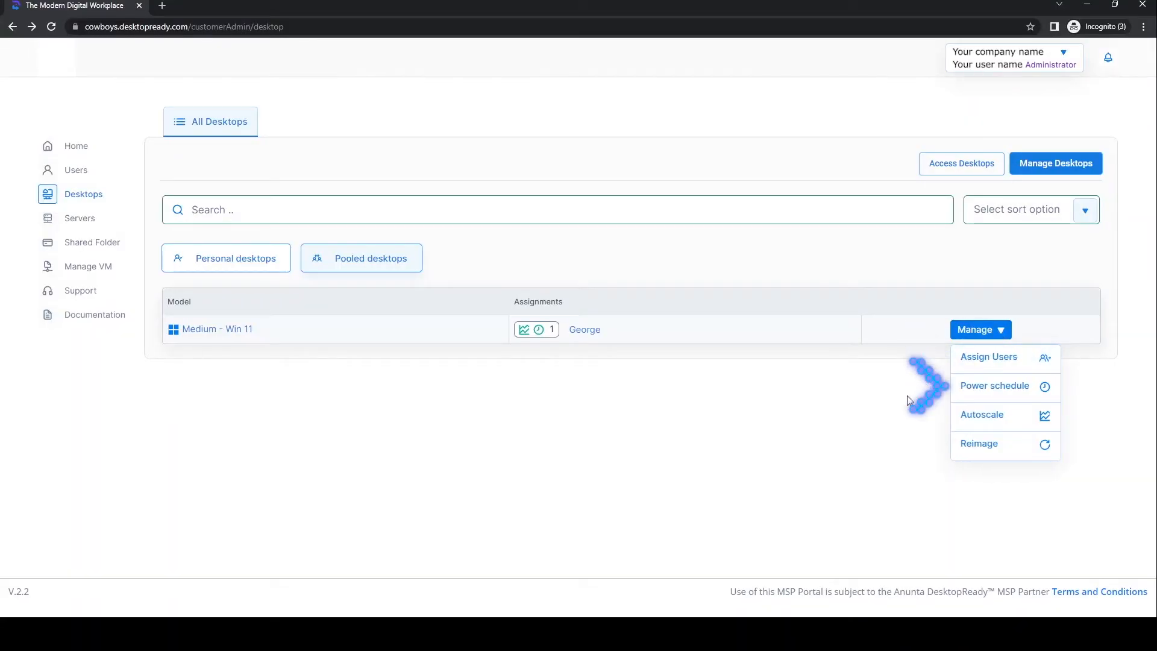
pyautogui.click(981, 331)
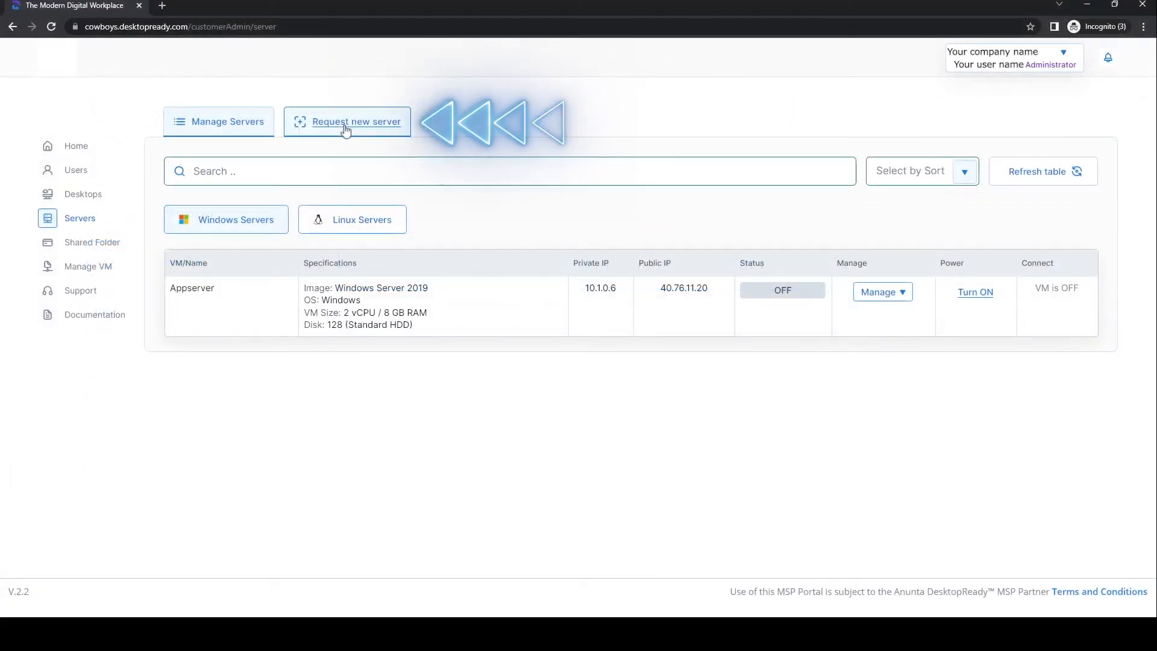
# Step: Start a new Windows server request with the Windows Server 2019 image and a VM size of 4 vCPU / 8 GB RAM
pyautogui.click(346, 123)
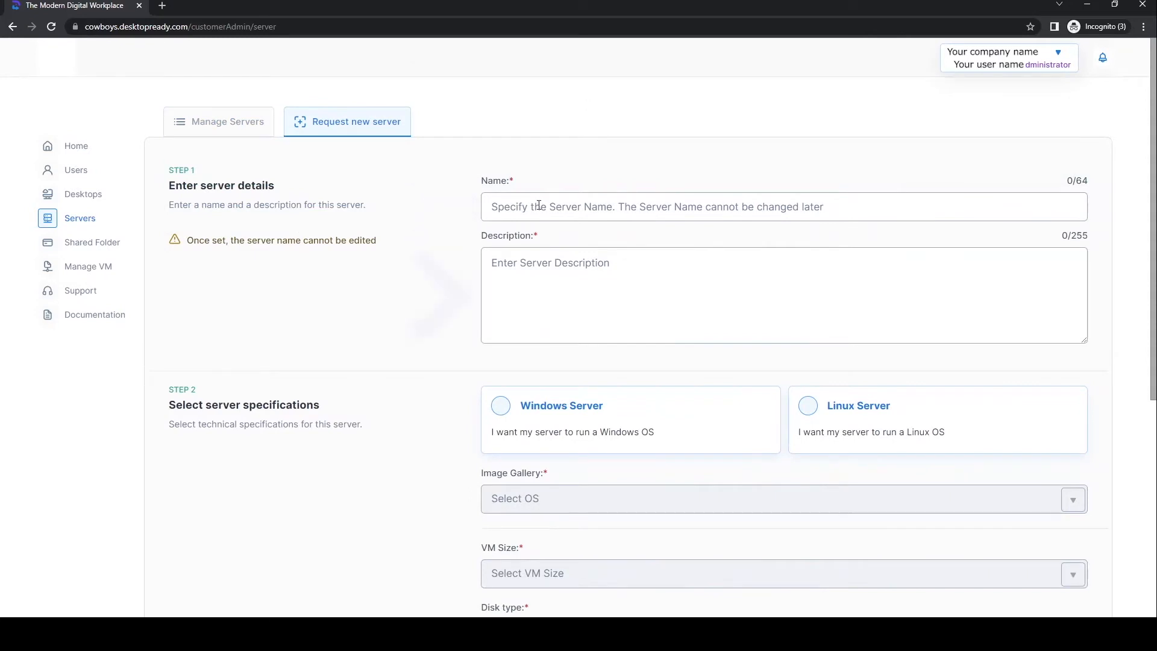
pyautogui.scroll(-1, 529, 282)
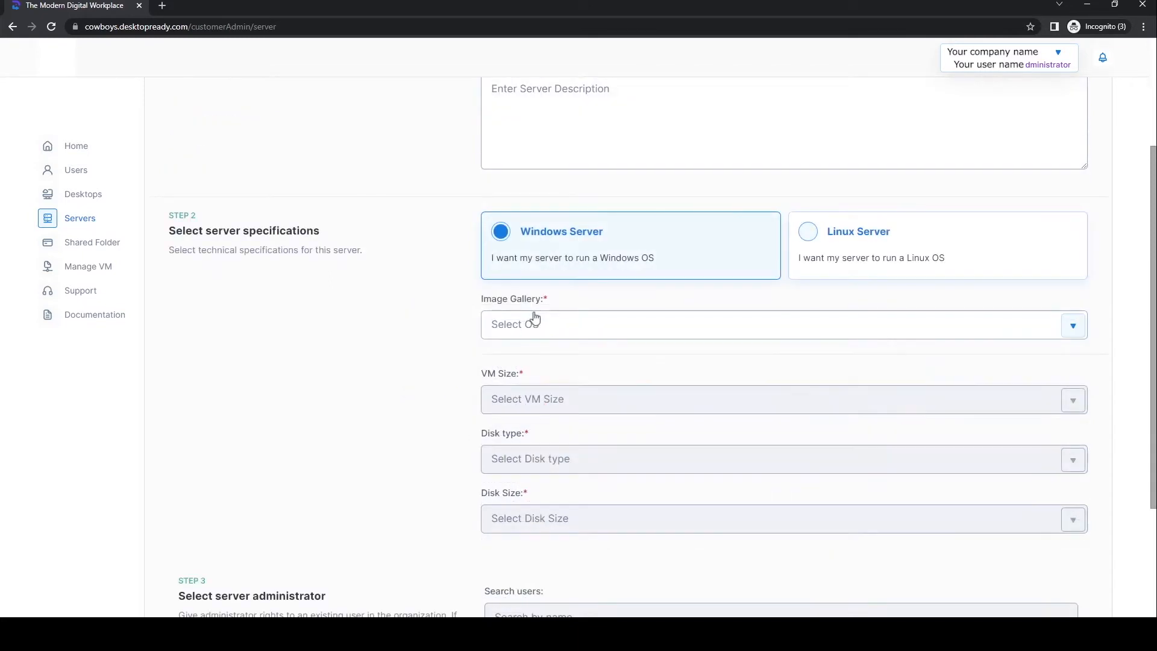
pyautogui.click(535, 320)
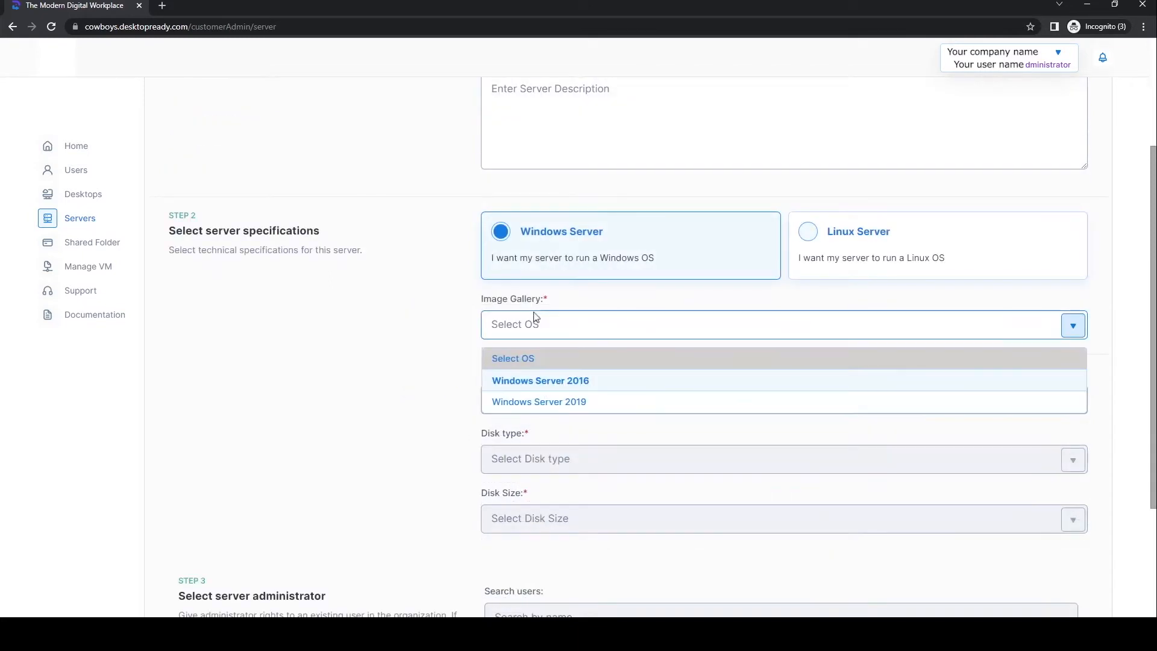
pyautogui.click(555, 402)
pyautogui.click(550, 313)
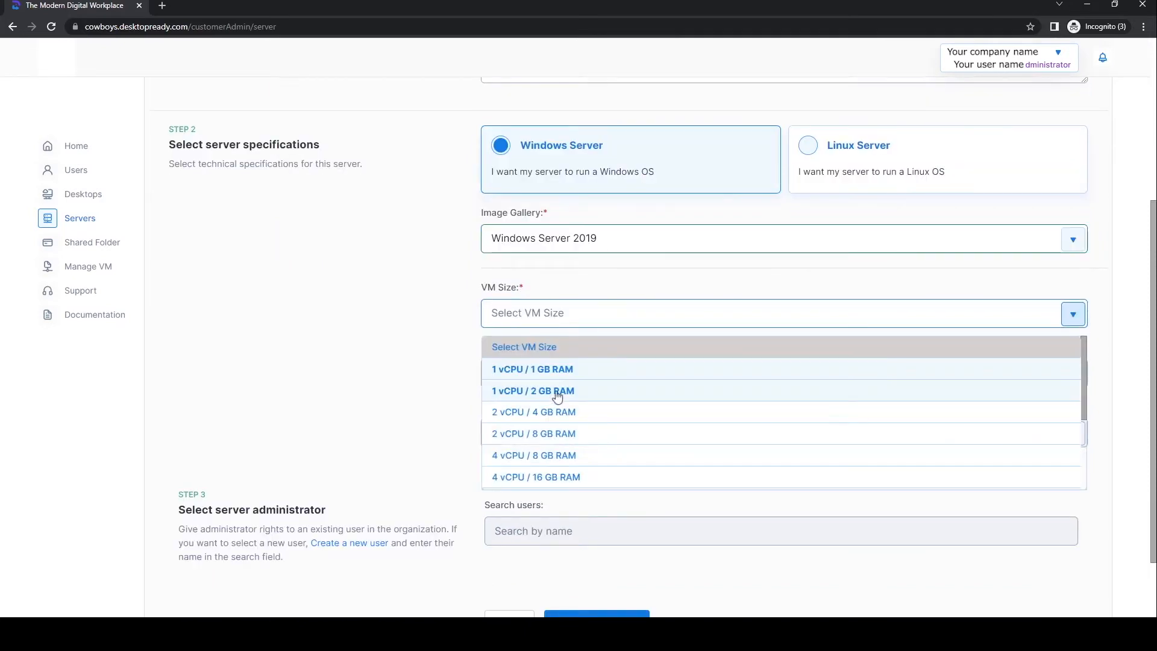
pyautogui.click(541, 461)
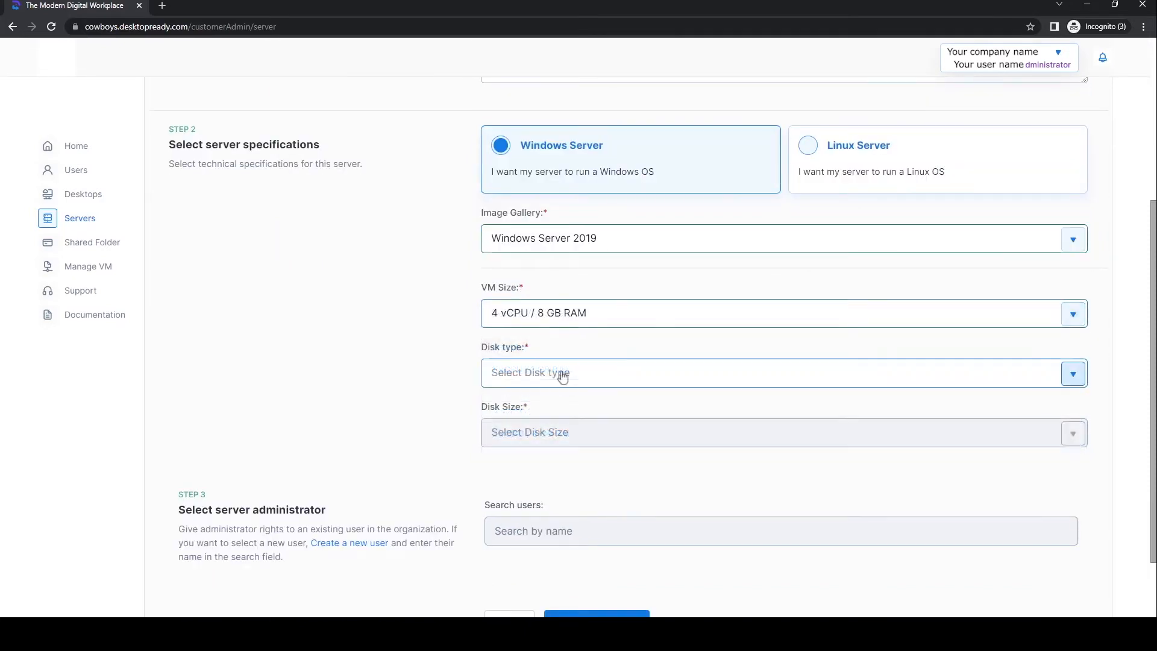
# Step: Set the requested server's disk type to Standard SSD and disk size to 256 GB, and review the form
pyautogui.click(562, 373)
pyautogui.click(522, 449)
pyautogui.click(530, 432)
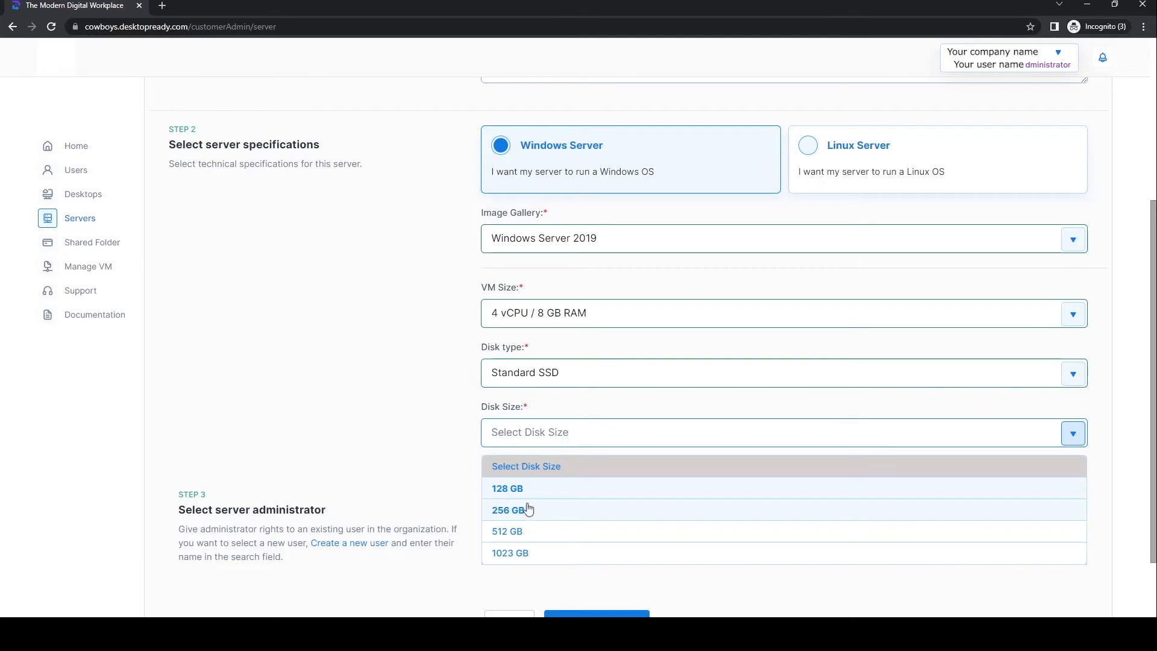
pyautogui.click(524, 506)
pyautogui.click(530, 452)
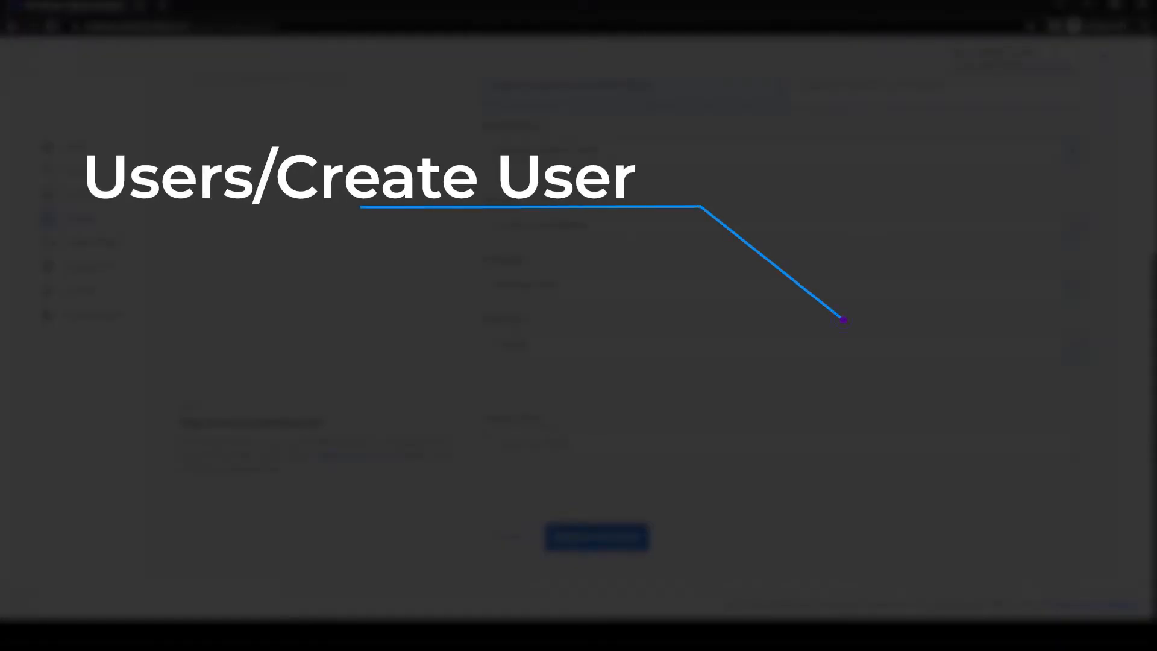
pyautogui.scroll(6, 632, 338)
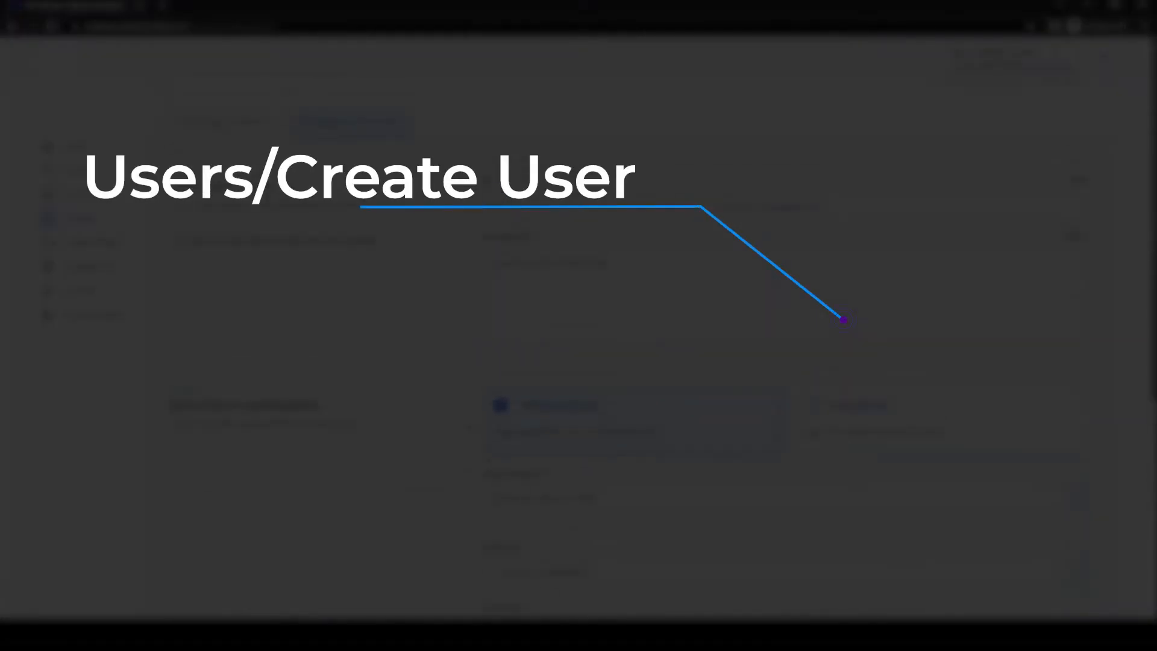
pyautogui.scroll(-5, 531, 452)
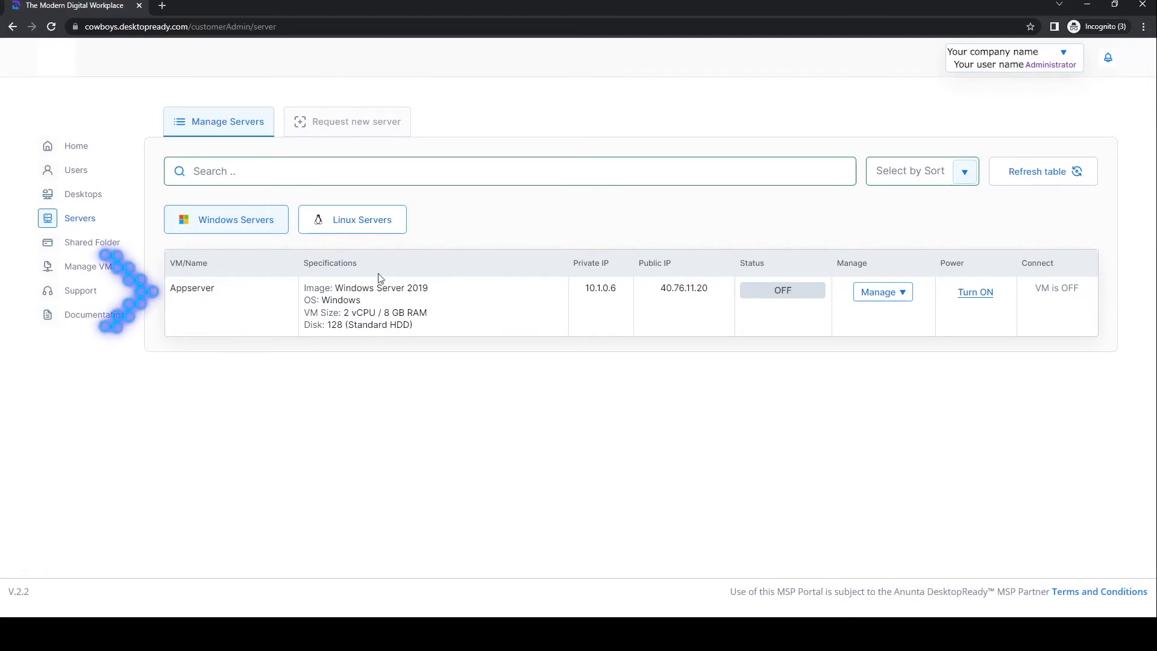
# Step: Show the management options available for the existing Windows server Appserver
pyautogui.click(890, 293)
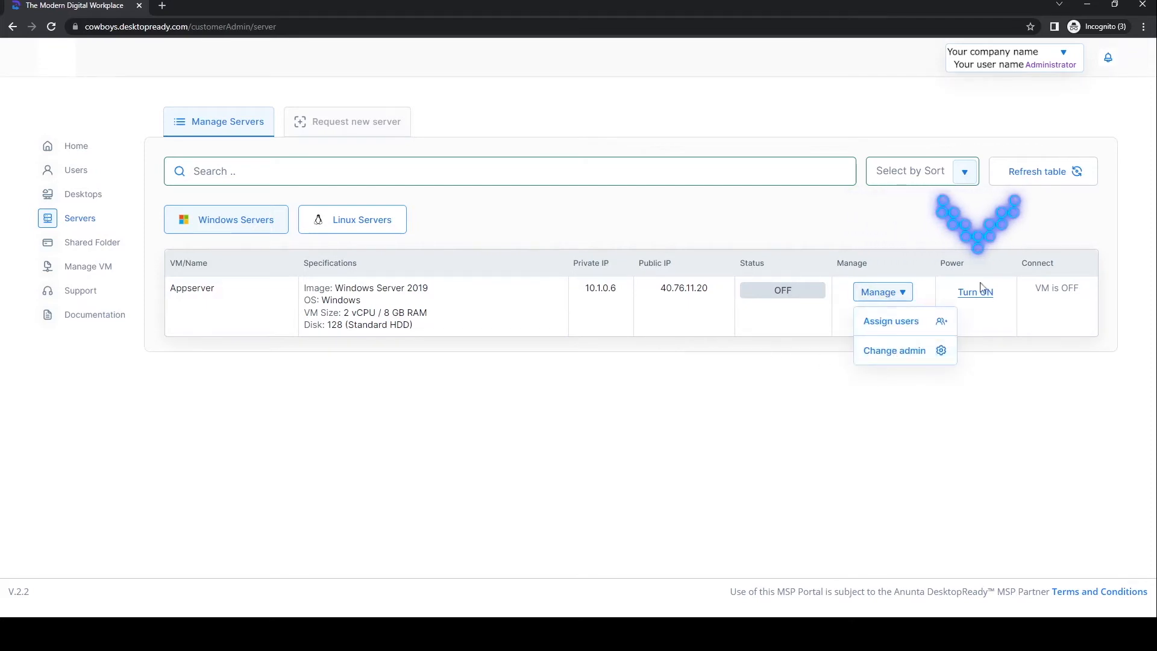
pyautogui.click(780, 475)
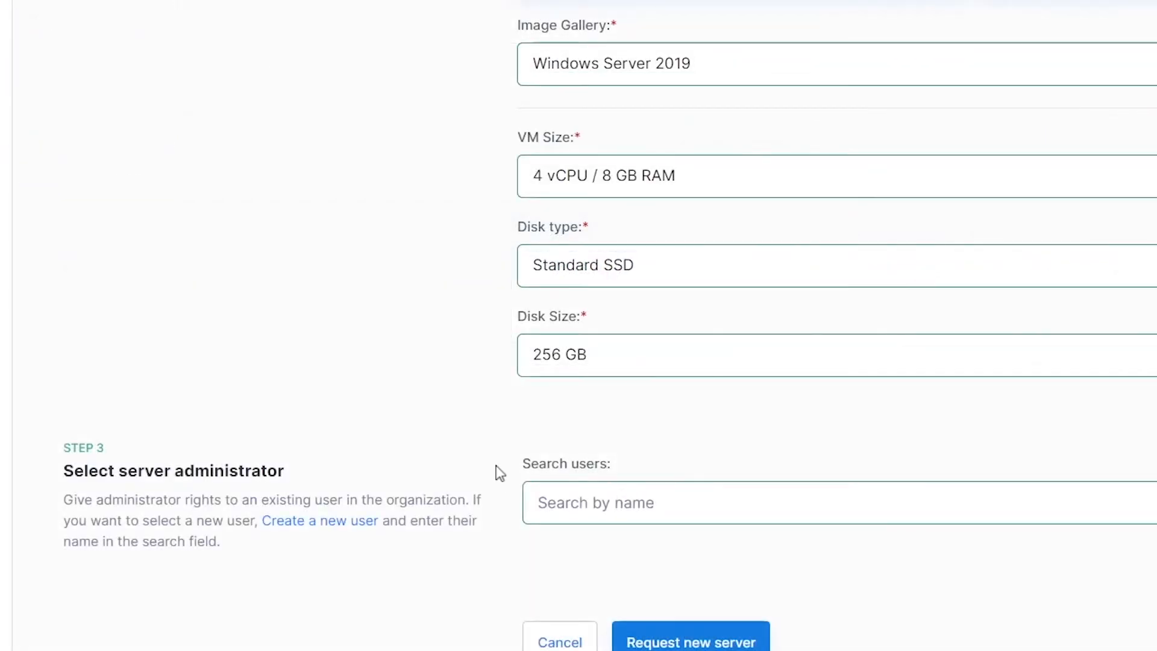
pyautogui.scroll(5, 496, 466)
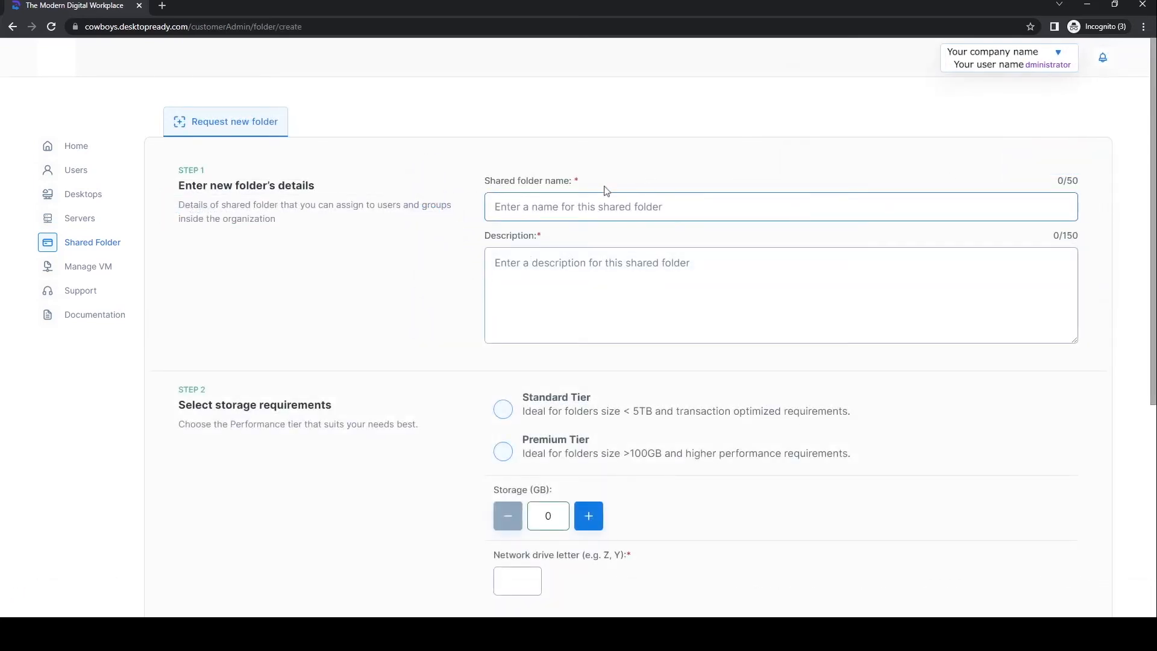
# Step: Examine the new shared folder form's storage tier, network drive letter and data redundancy settings
pyautogui.scroll(-2, 623, 318)
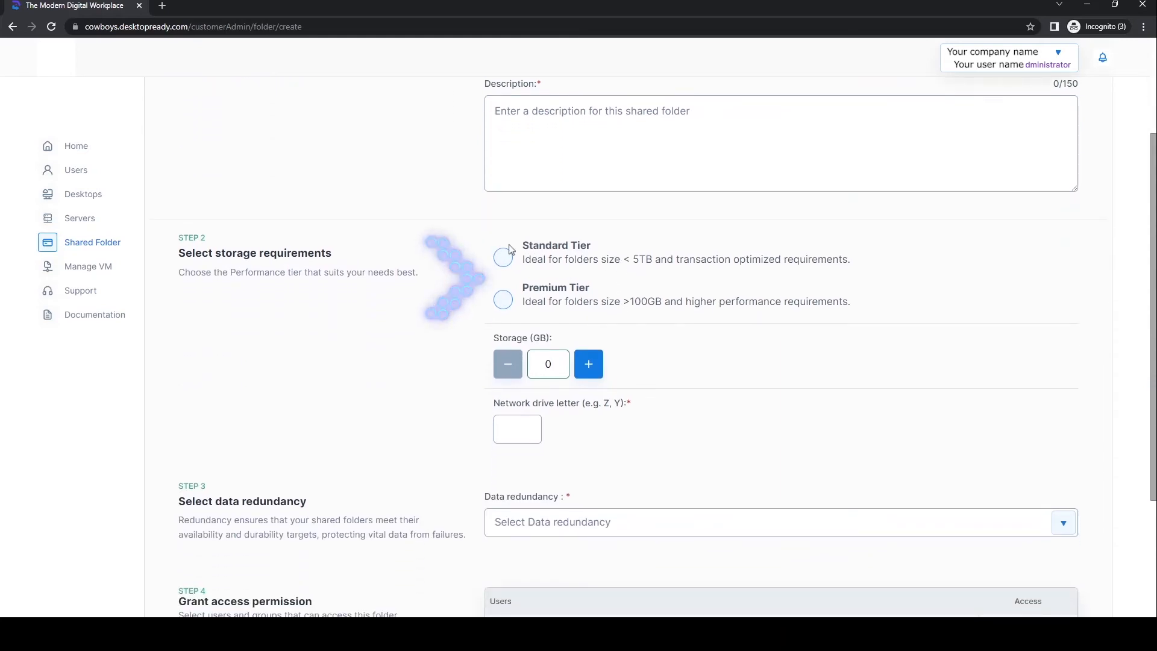
pyautogui.scroll(-2, 604, 387)
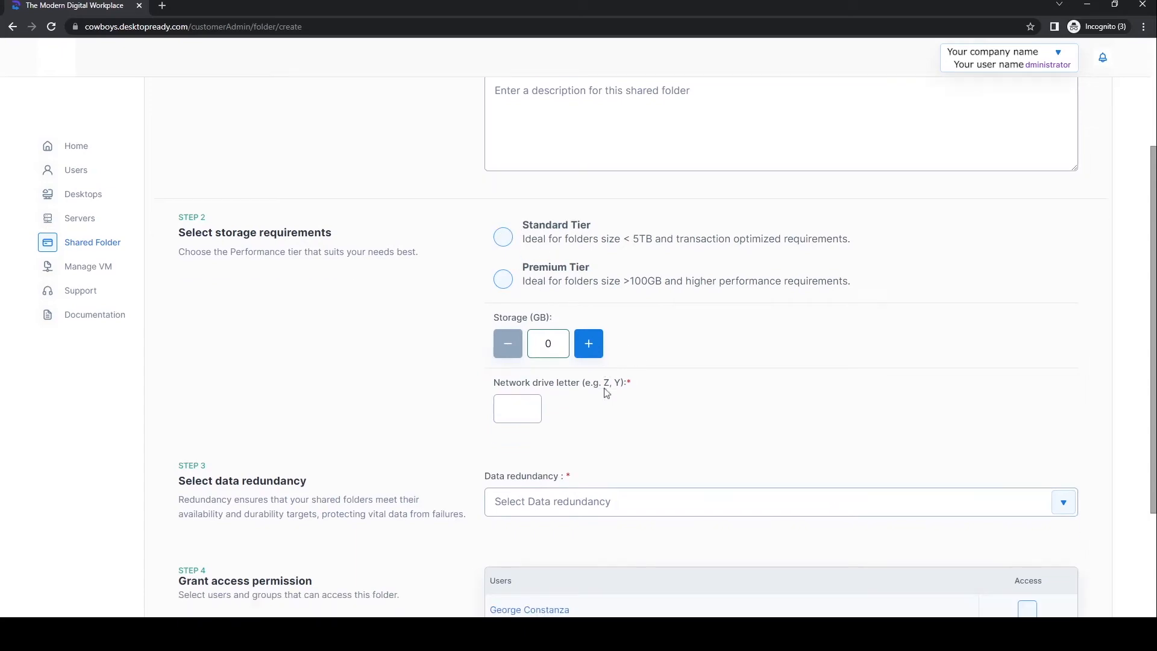
pyautogui.click(534, 310)
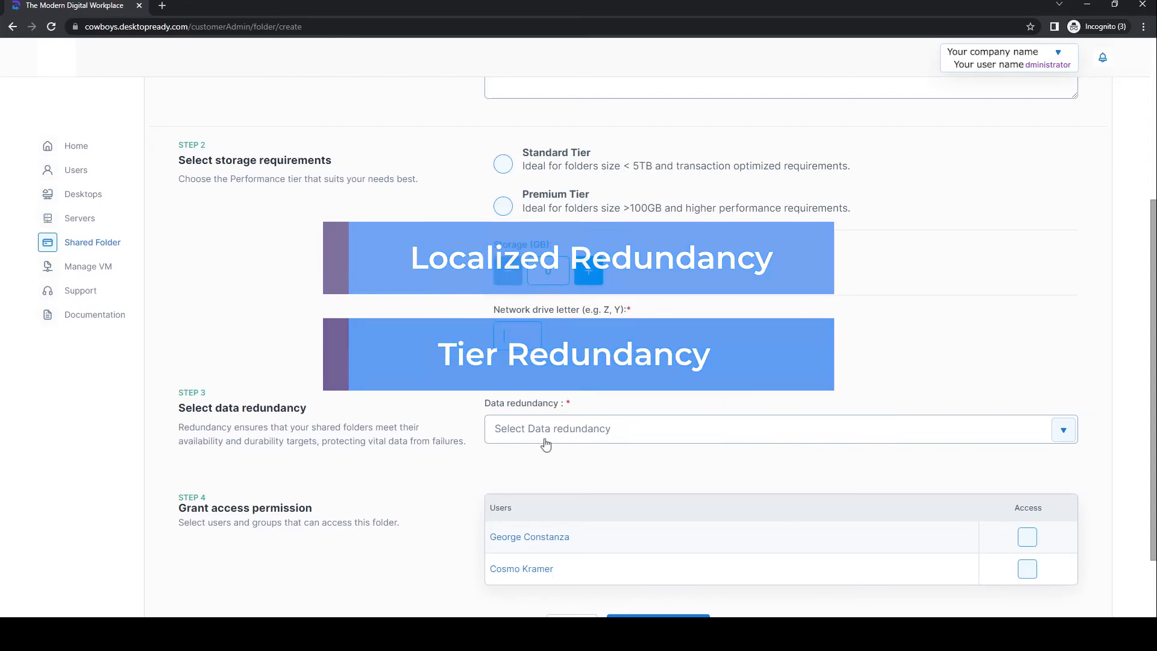
pyautogui.click(546, 443)
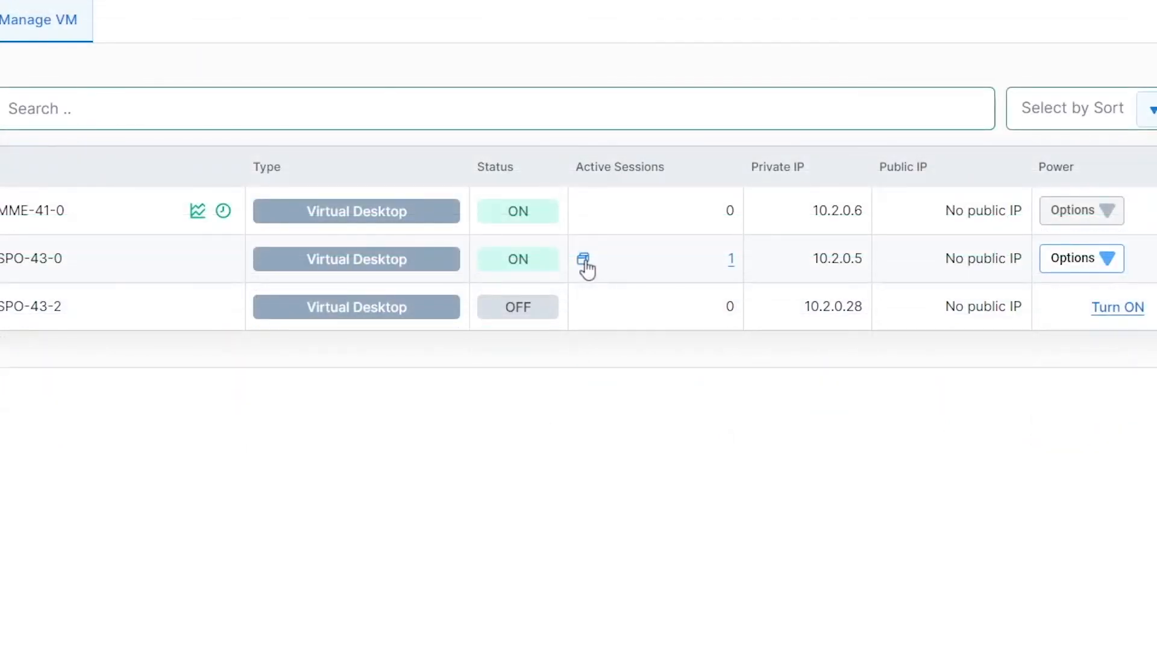
# Step: Show the active session details of virtual machine 4261-SPO-43-0
pyautogui.click(583, 259)
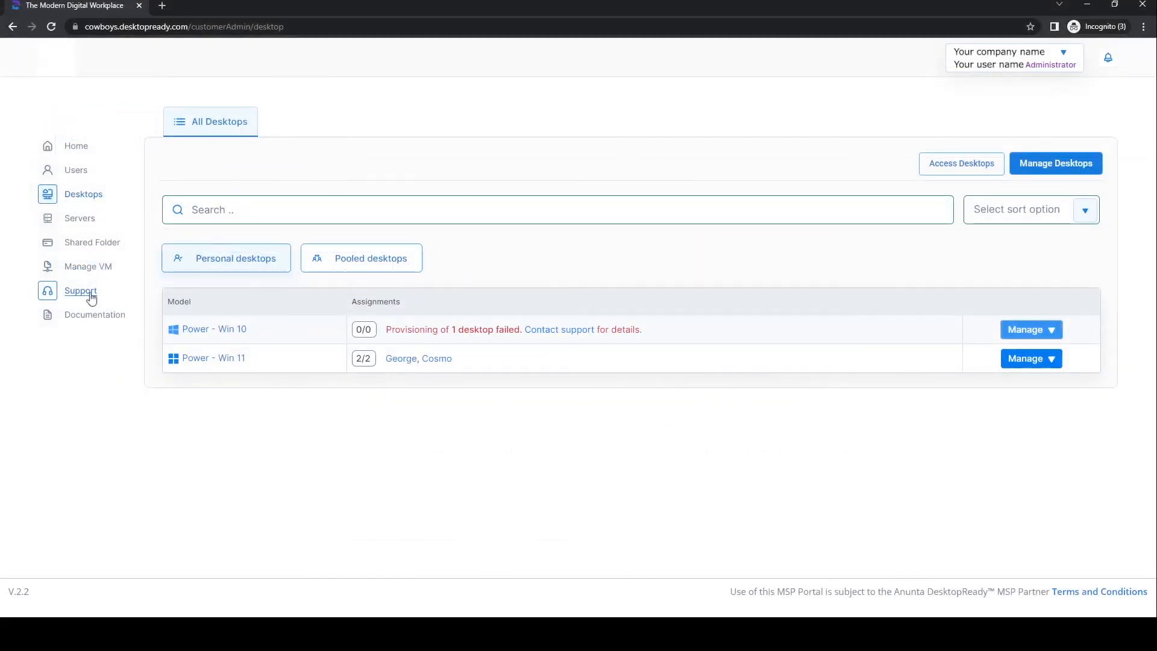
# Step: Open the support page, review the form for raising a new ticket, and return to the ticket list
pyautogui.click(91, 295)
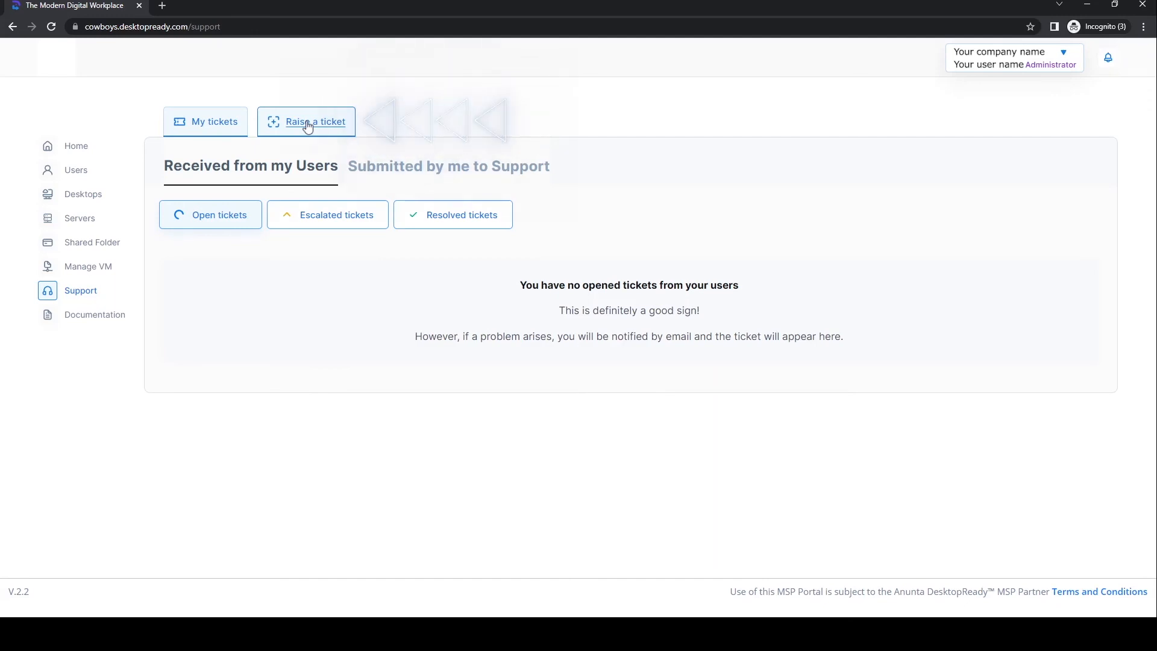
pyautogui.click(308, 123)
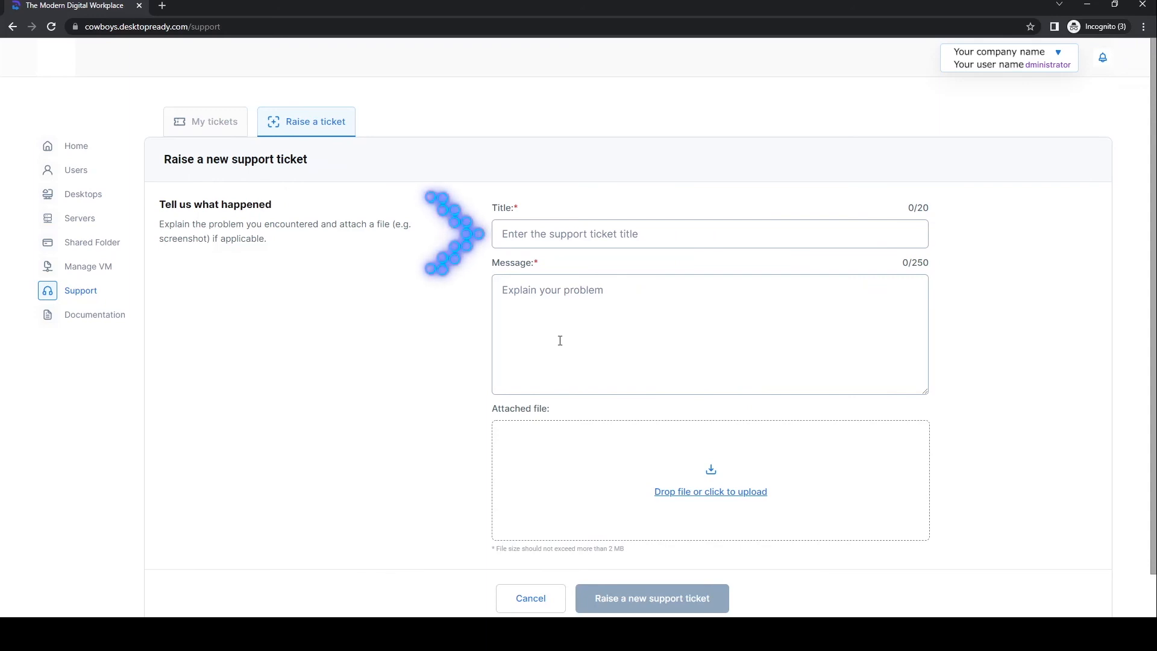
pyautogui.scroll(-1, 560, 341)
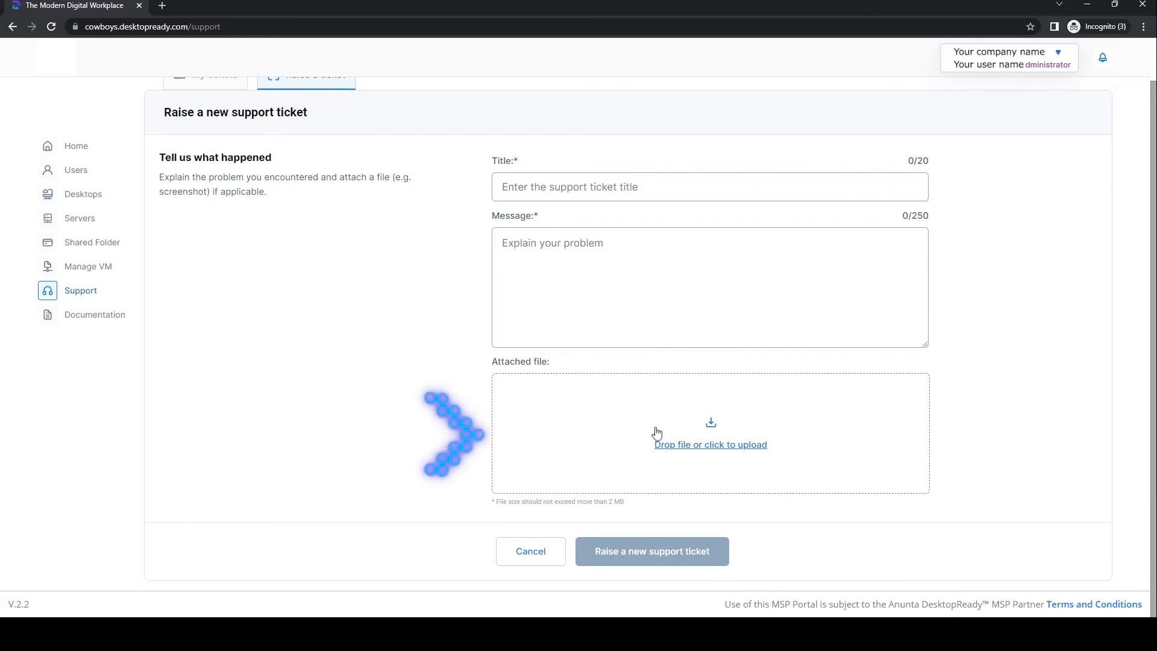
pyautogui.scroll(1, 518, 346)
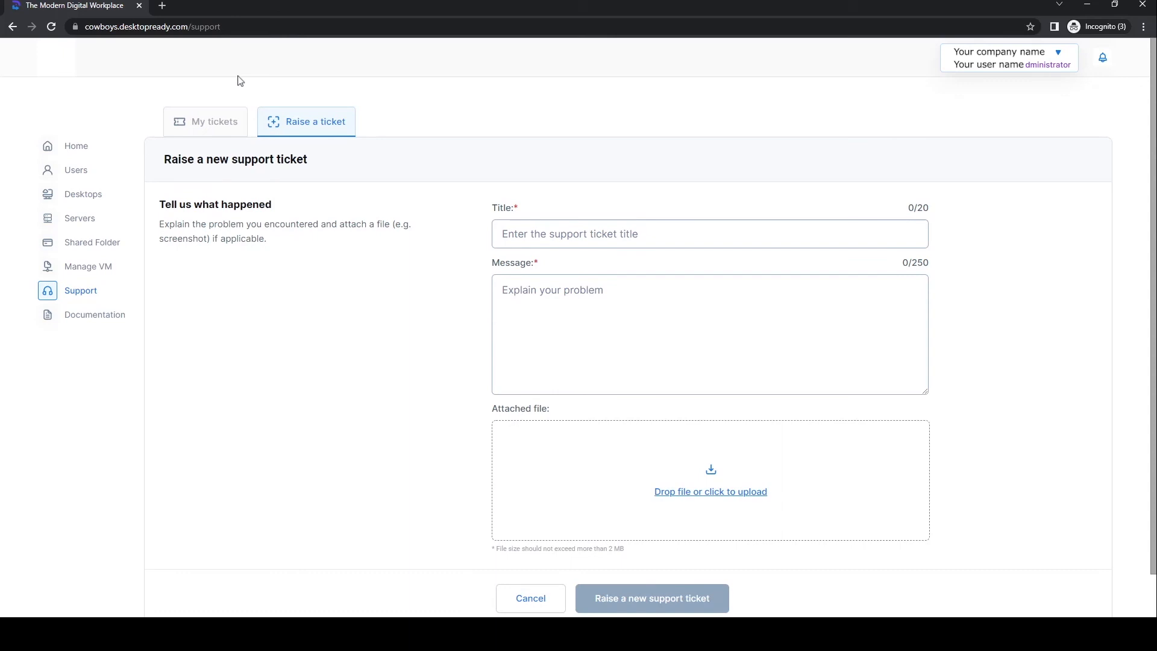
pyautogui.click(207, 123)
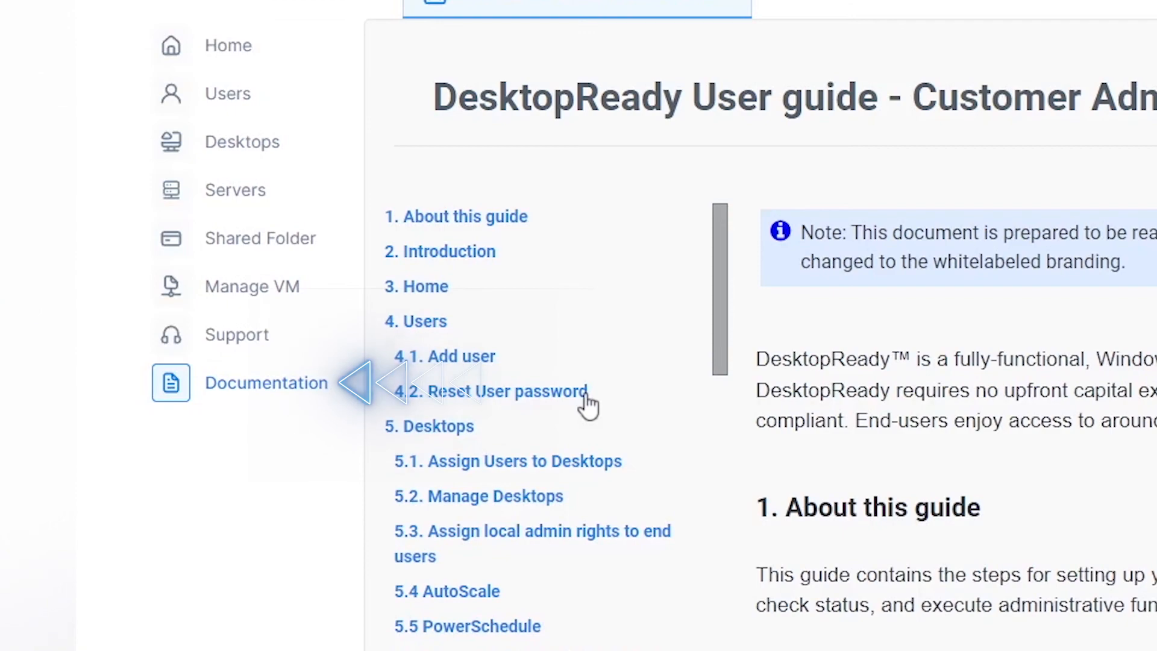
# Step: Browse the table of contents of the Customer Admin user guide in the documentation
pyautogui.scroll(-1, 256, 325)
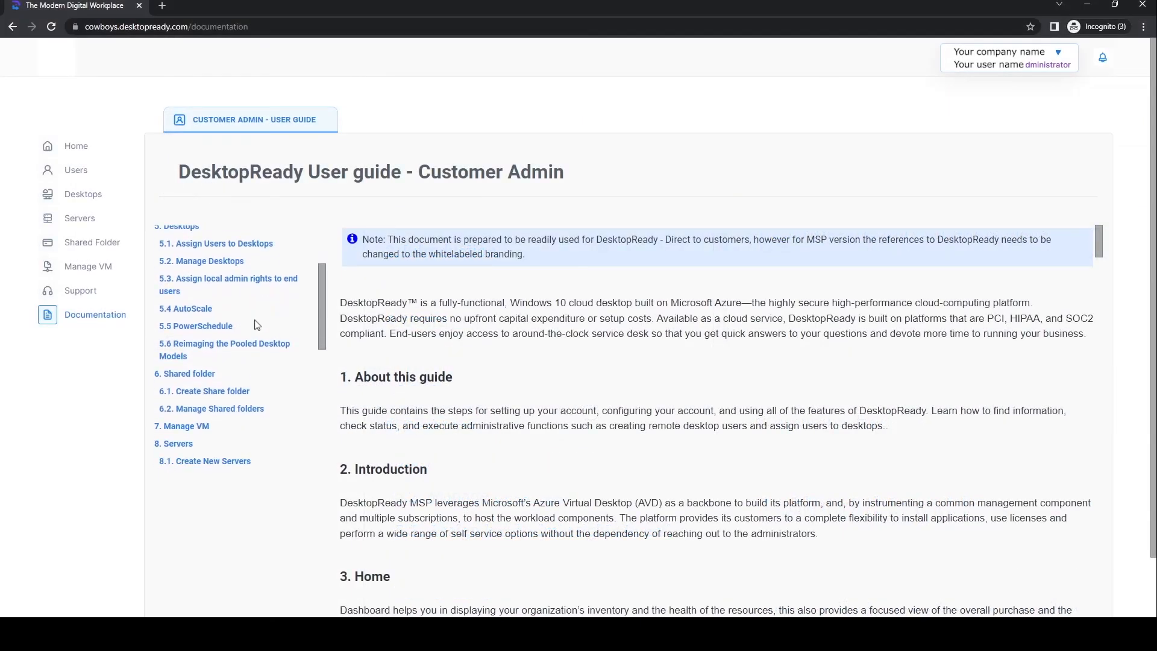